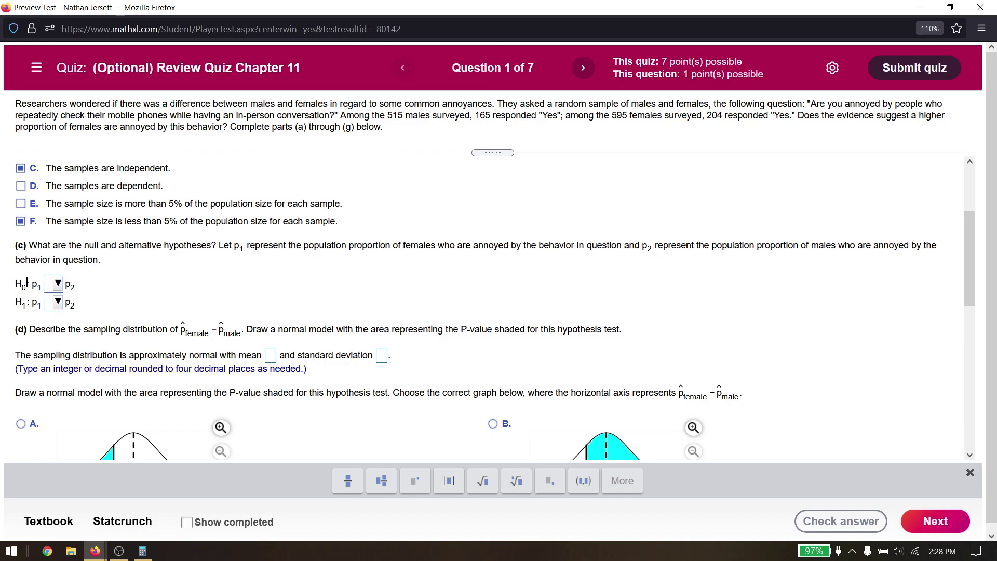
# Step: Set part (c)'s hypotheses to H0: p1 = p2 and H1: p1 > p2 using the relation dropdowns
pyautogui.click(54, 285)
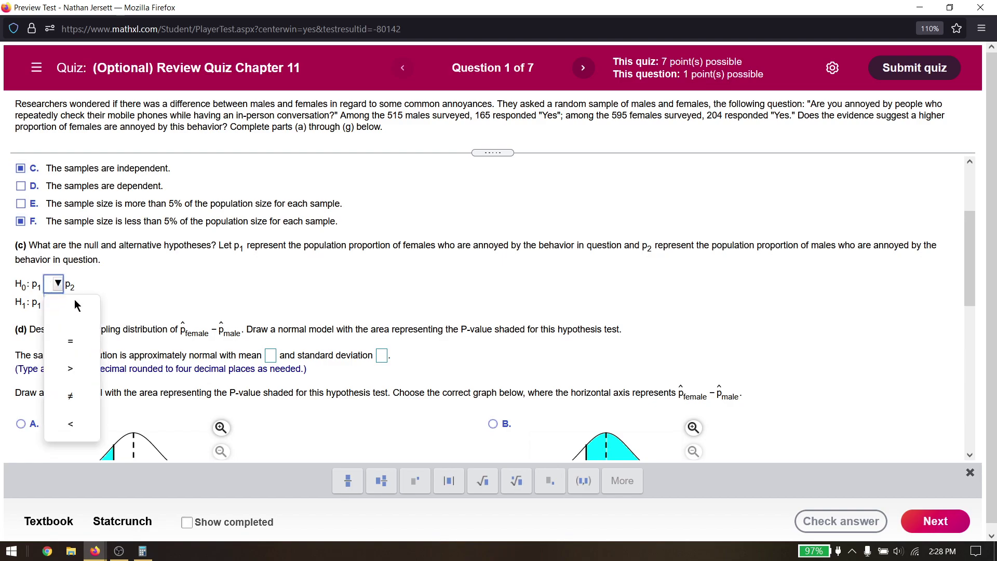
pyautogui.click(72, 341)
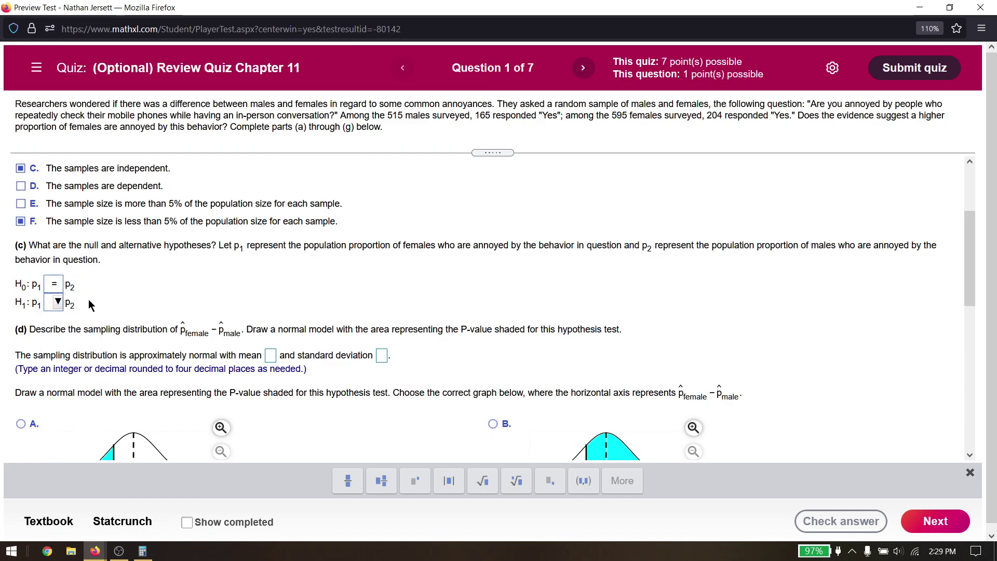
pyautogui.moveTo(802, 118); pyautogui.dragTo(957, 125)
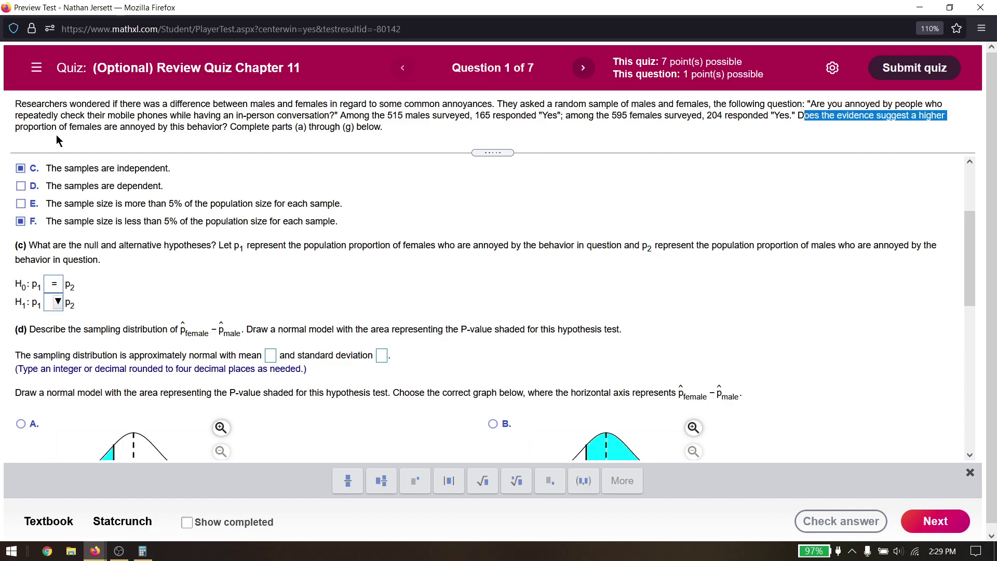
pyautogui.moveTo(217, 245); pyautogui.dragTo(321, 245)
pyautogui.click(346, 245)
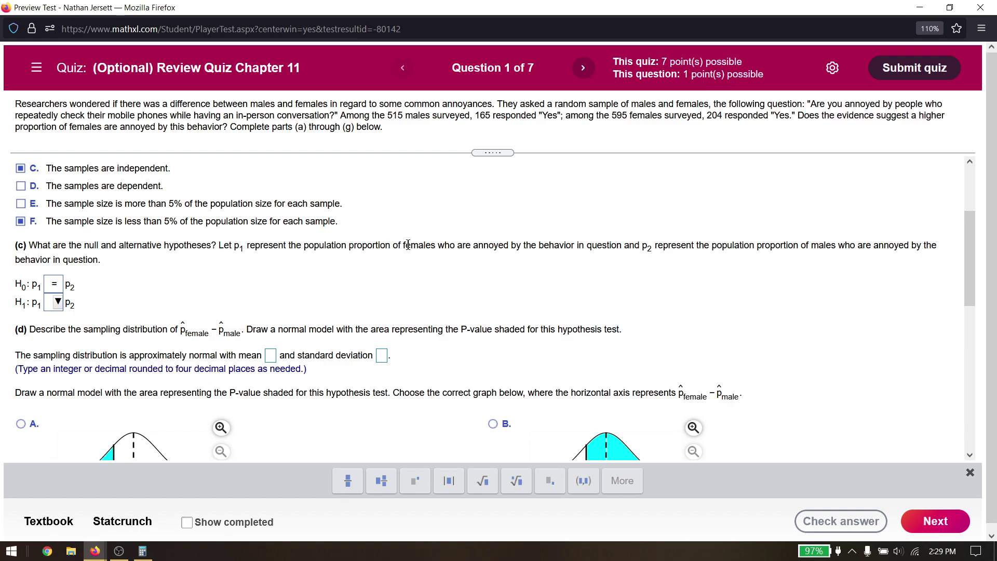
pyautogui.click(58, 303)
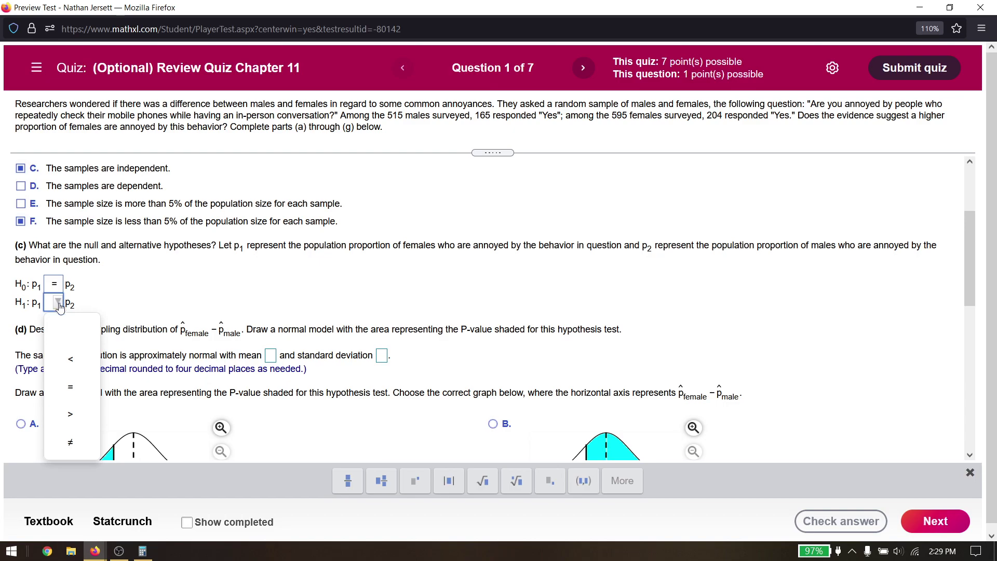
pyautogui.click(70, 414)
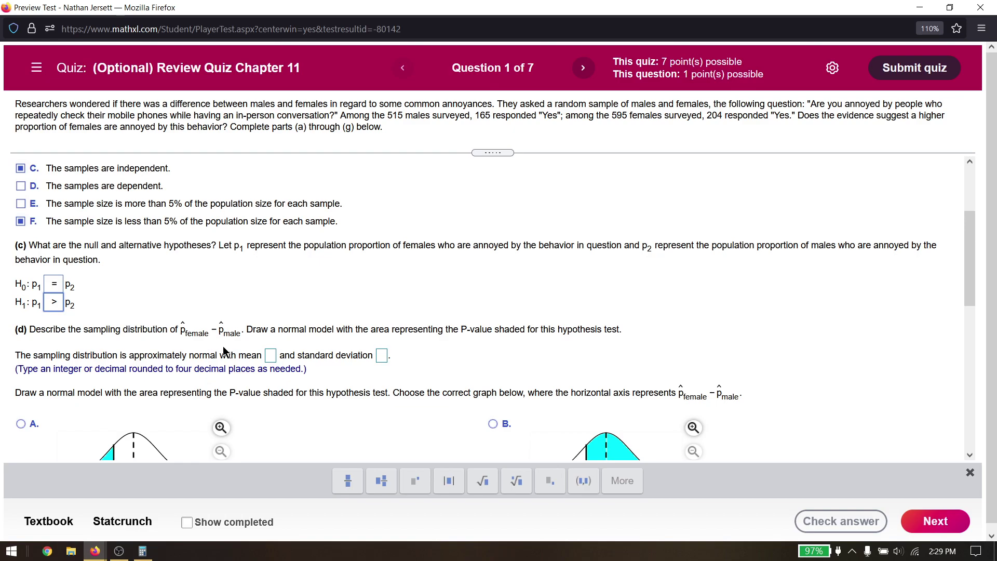
pyautogui.scroll(-2, 227, 338)
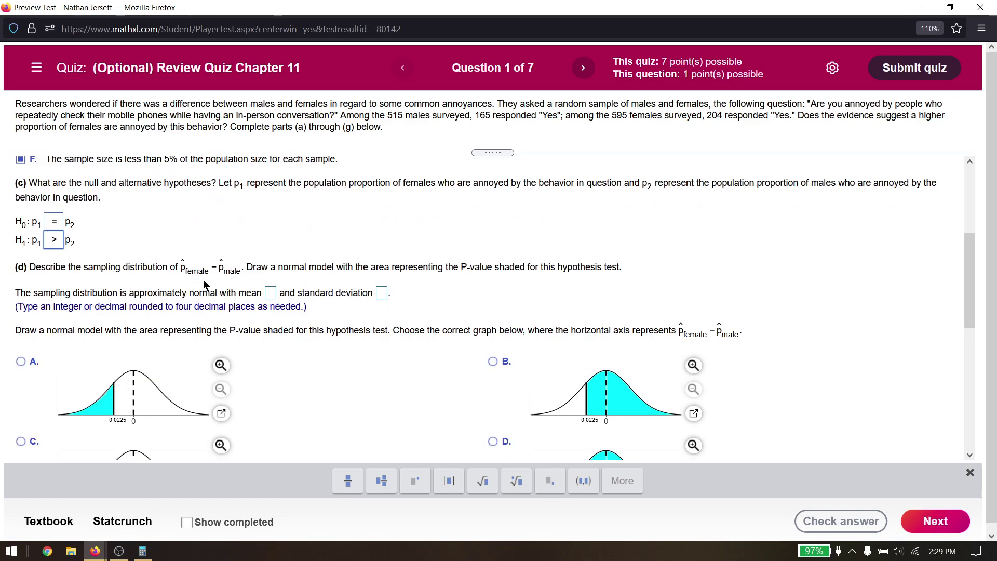
# Step: Open the maximized eText to page 471's two-proportion sampling distribution formulas, then return to the quiz
pyautogui.moveTo(95, 551)
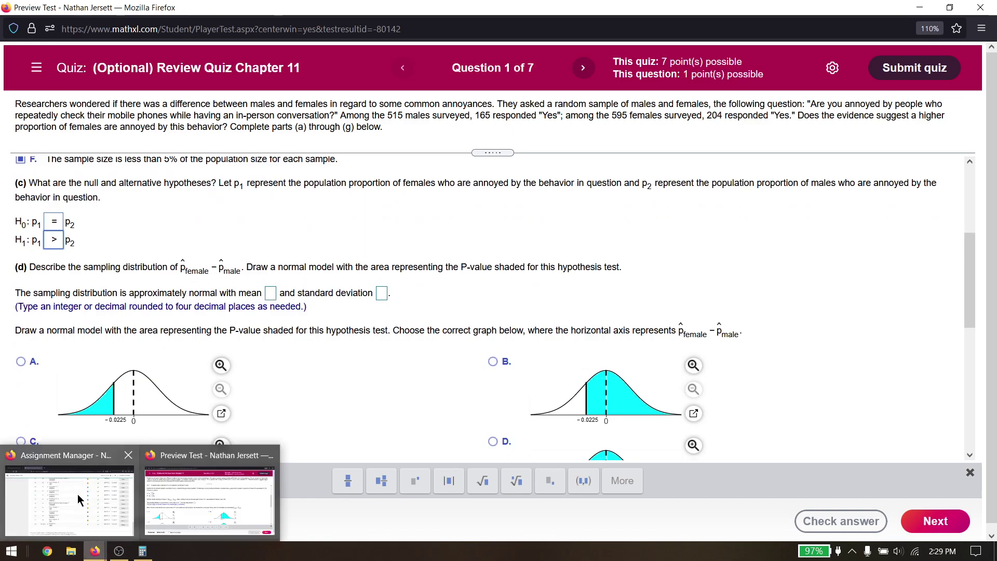
pyautogui.click(200, 465)
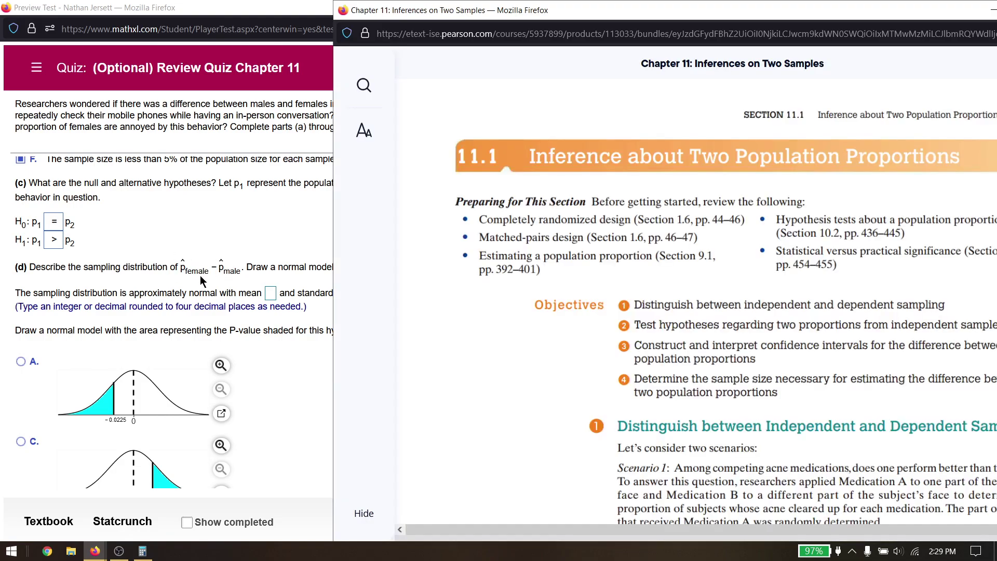
pyautogui.doubleClick(546, 11)
pyautogui.scroll(-7, 630, 285)
pyautogui.click(971, 510)
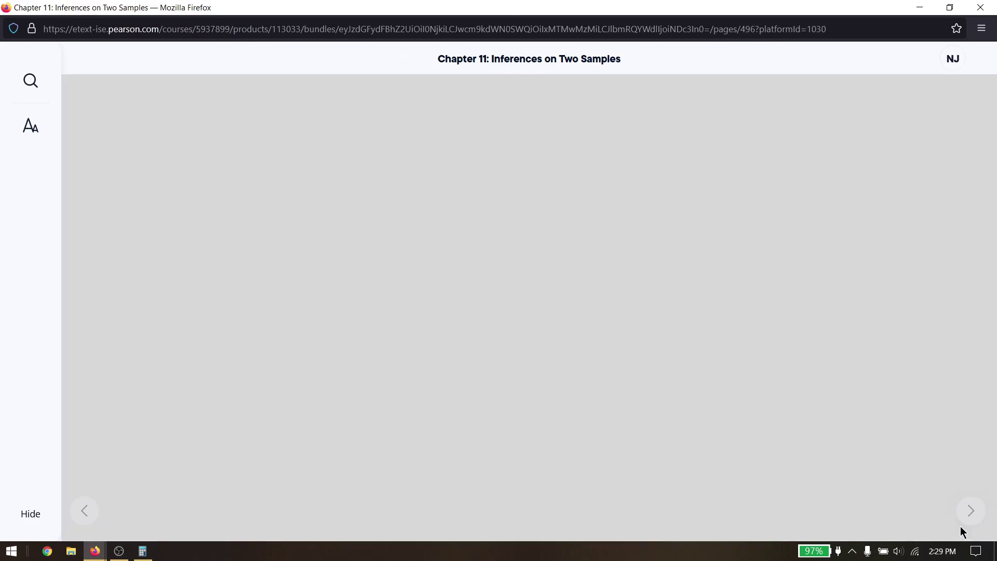
pyautogui.scroll(-6, 954, 439)
pyautogui.click(971, 511)
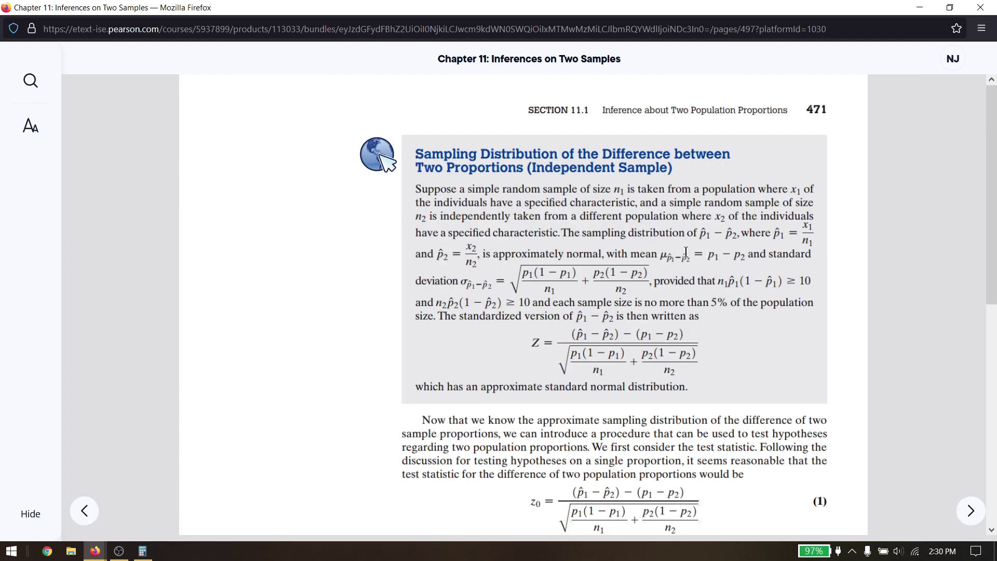
pyautogui.hotkey('alt', 'Tab')
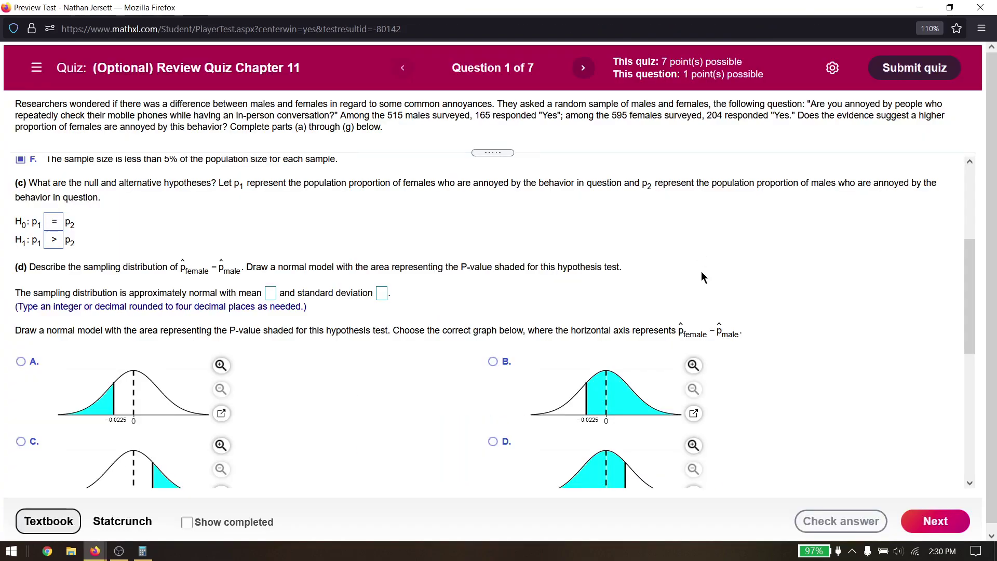
# Step: Enter 0 as the sampling distribution mean in part (d)
pyautogui.click(271, 292)
pyautogui.write('0')
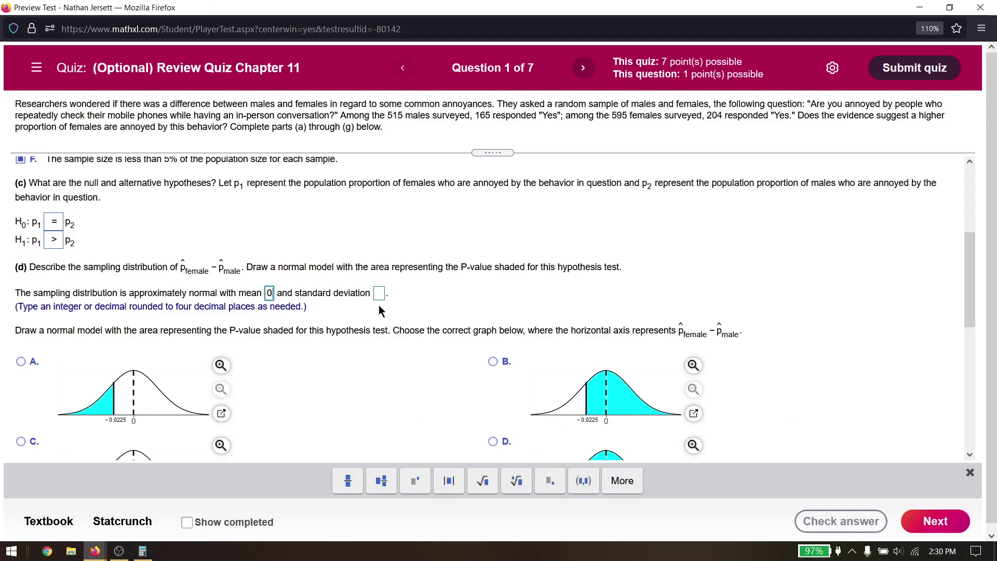
pyautogui.hotkey('alt', 'Tab')
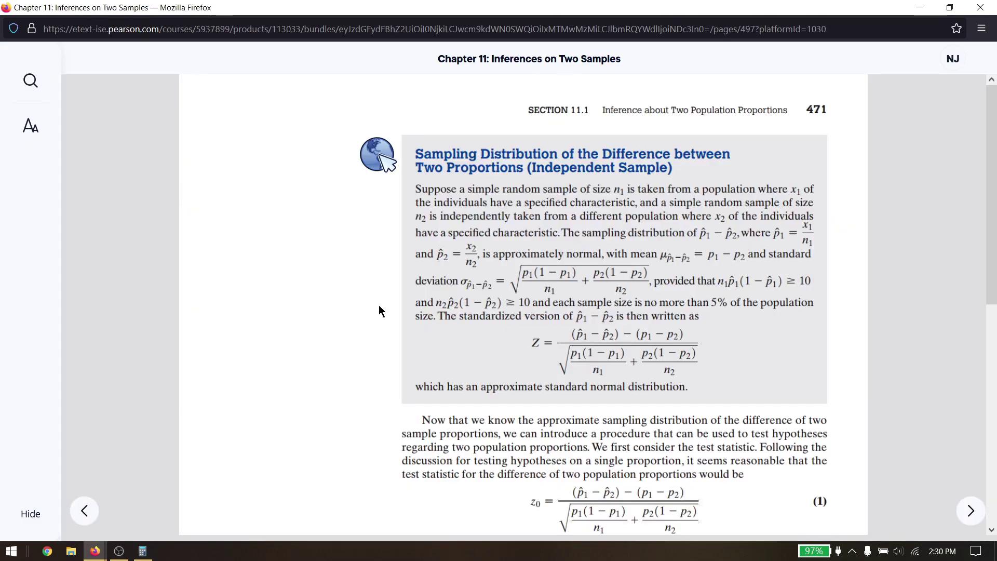
# Step: Review the eText's pooled-estimate formulas, then return to the quiz and launch StatCrunch
pyautogui.scroll(-3, 626, 329)
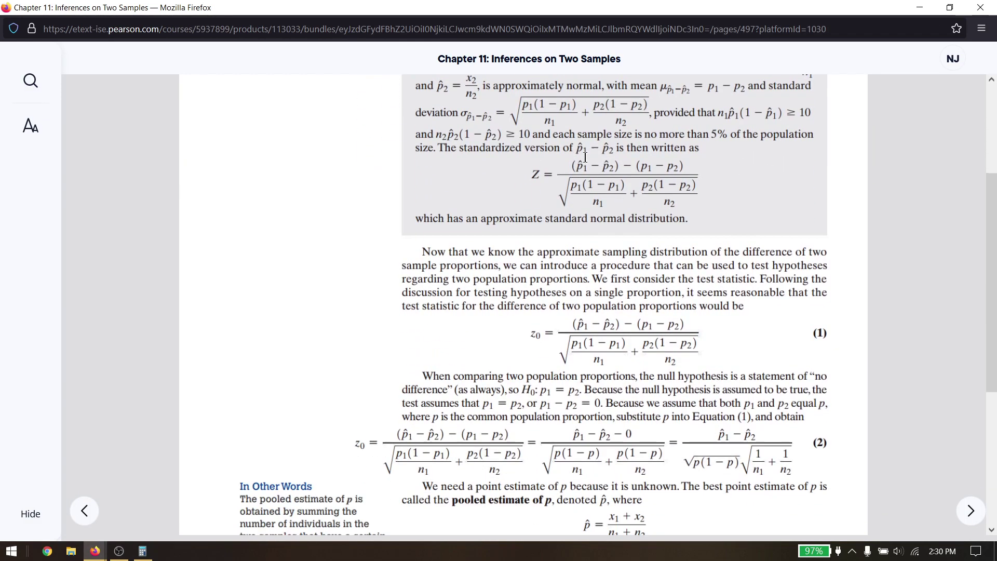
pyautogui.scroll(2, 613, 198)
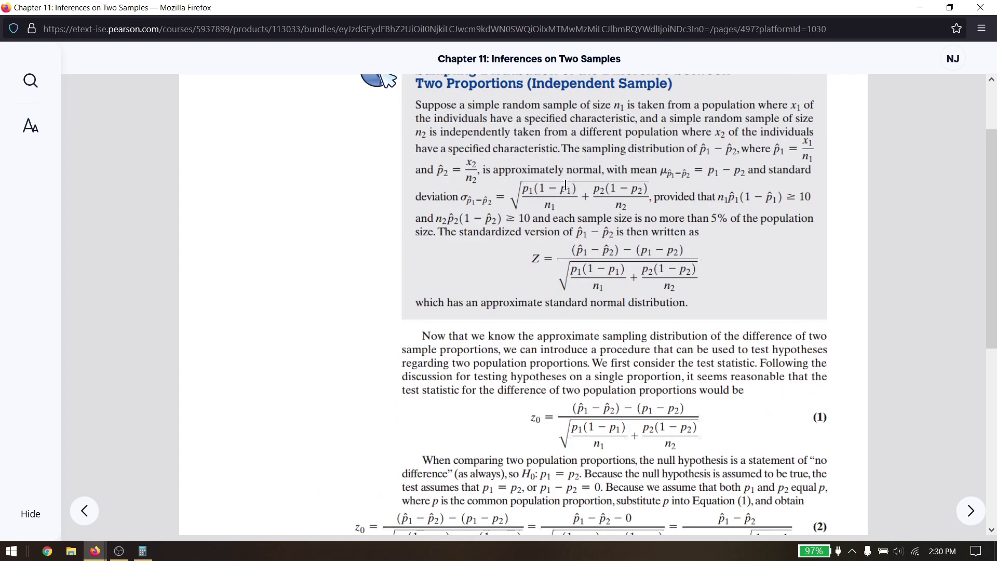
pyautogui.scroll(-5, 570, 186)
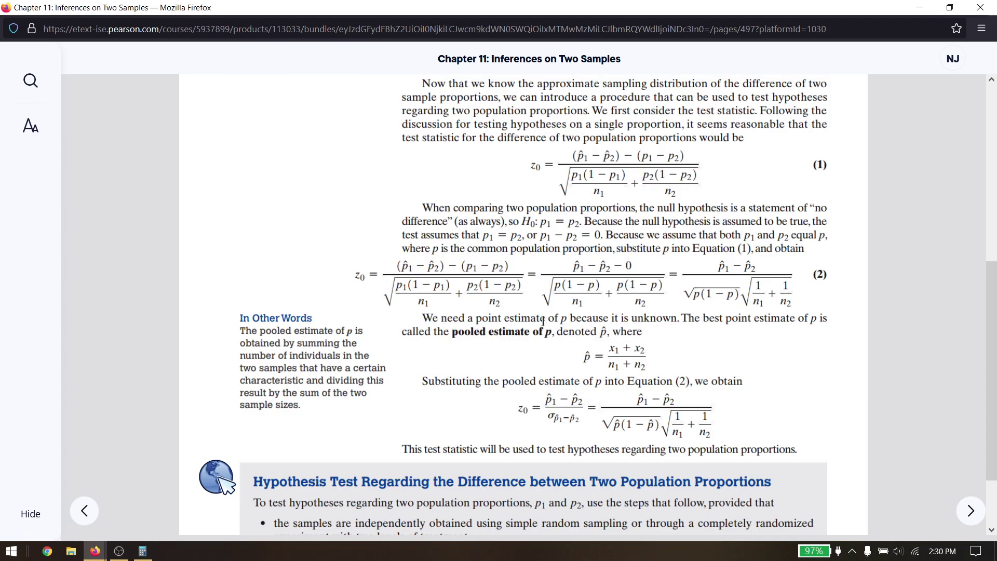
pyautogui.scroll(-2, 622, 349)
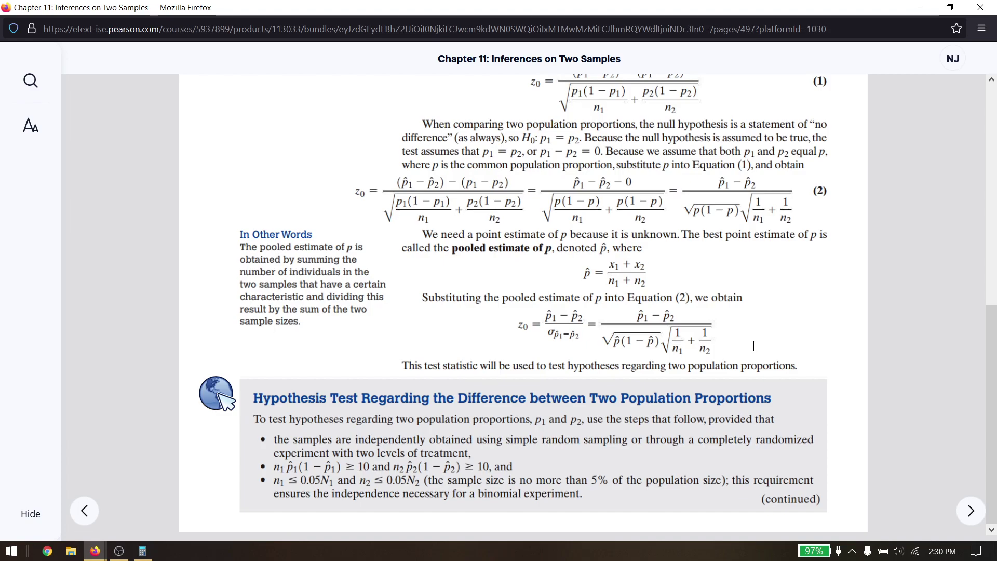
pyautogui.scroll(5, 753, 346)
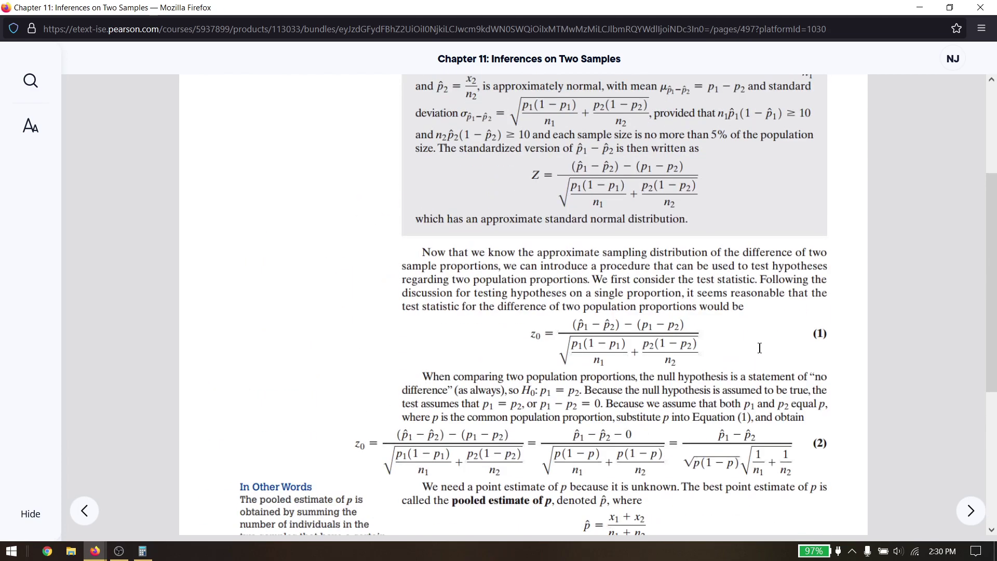
pyautogui.hotkey('alt', 'Tab')
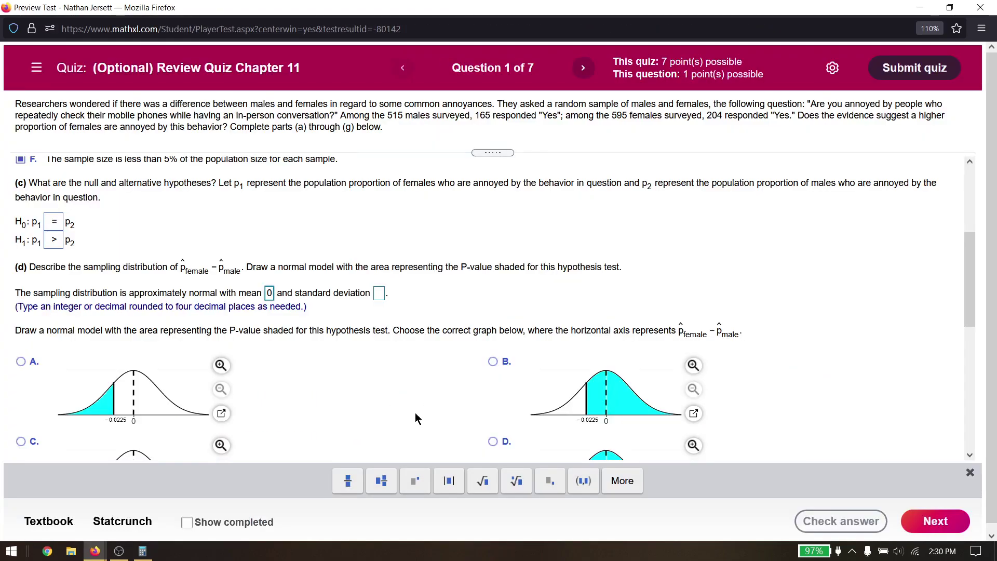
pyautogui.click(124, 521)
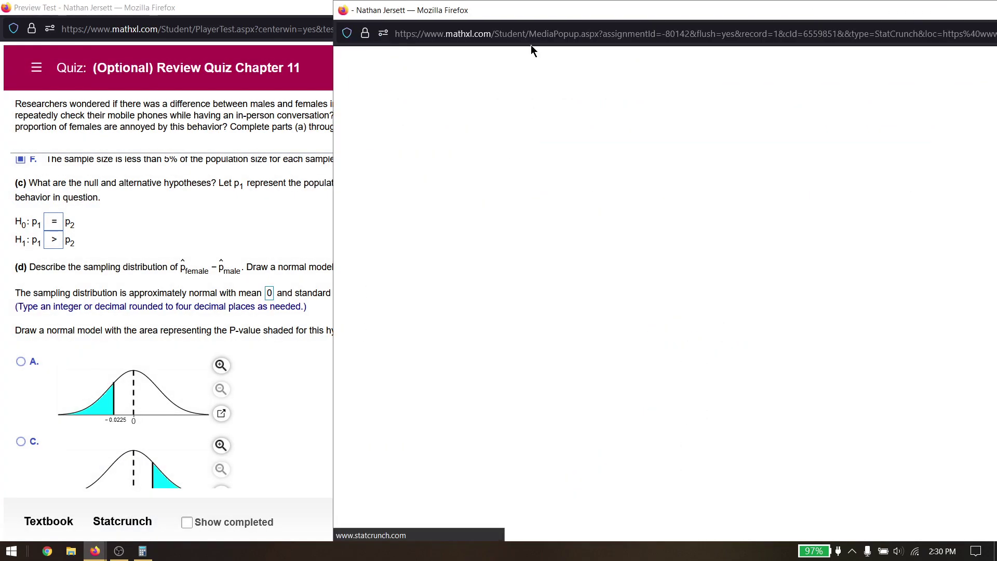
# Step: Start Stat > Proportion Stats > Two Sample > With Summary, with StatCrunch restored beside the quiz
pyautogui.doubleClick(517, 7)
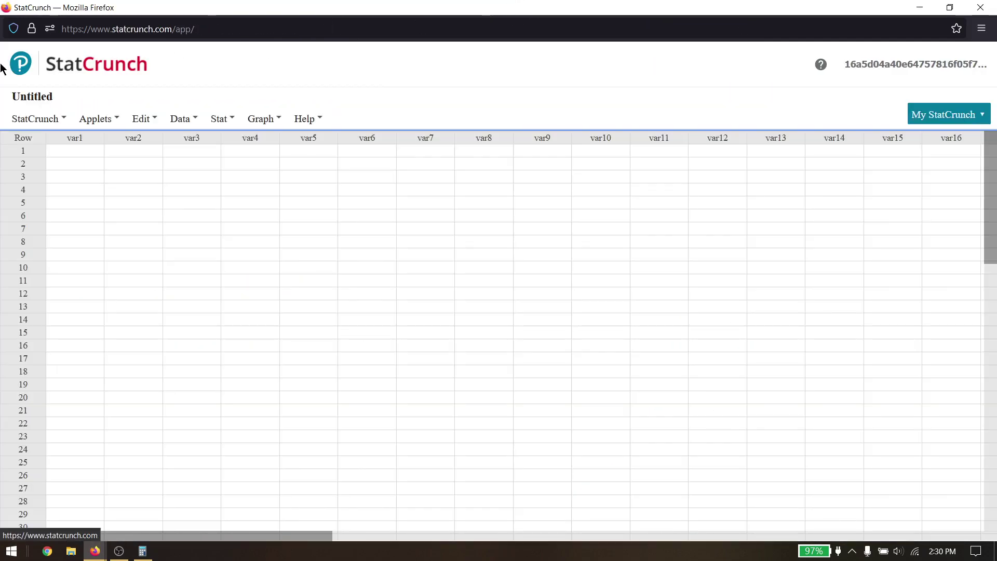
pyautogui.click(220, 120)
pyautogui.moveTo(267, 218)
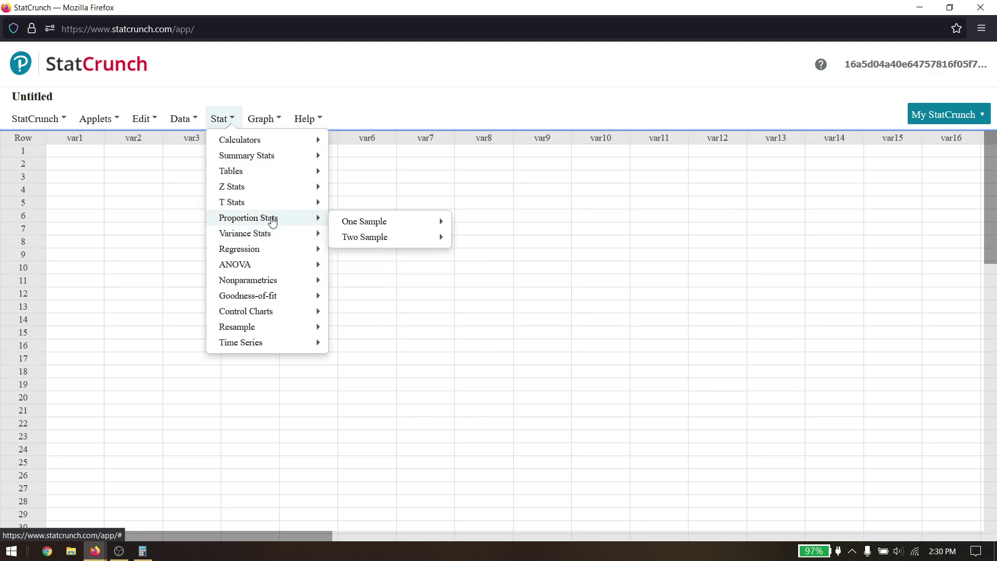
pyautogui.moveTo(400, 237)
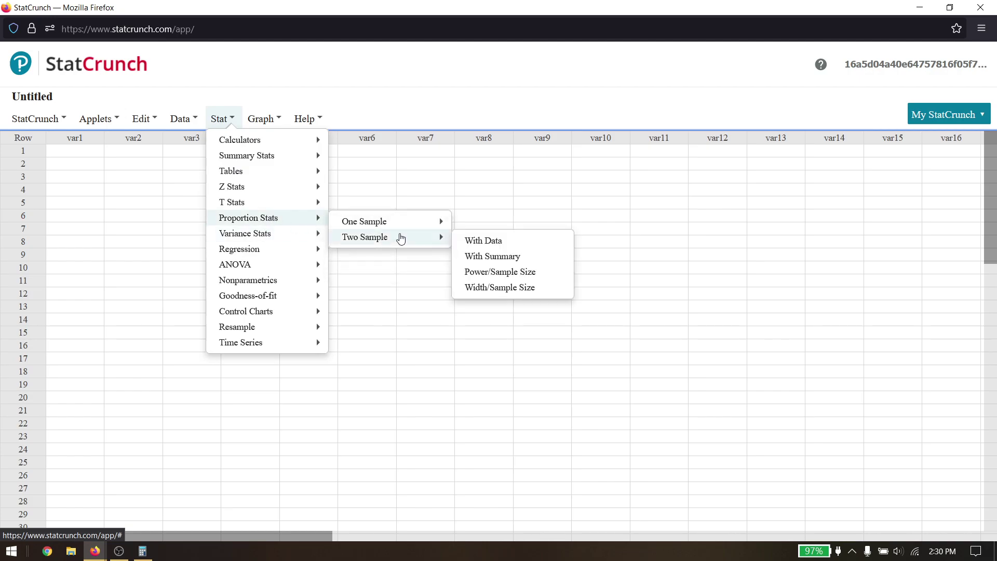
pyautogui.click(502, 258)
pyautogui.doubleClick(507, 18)
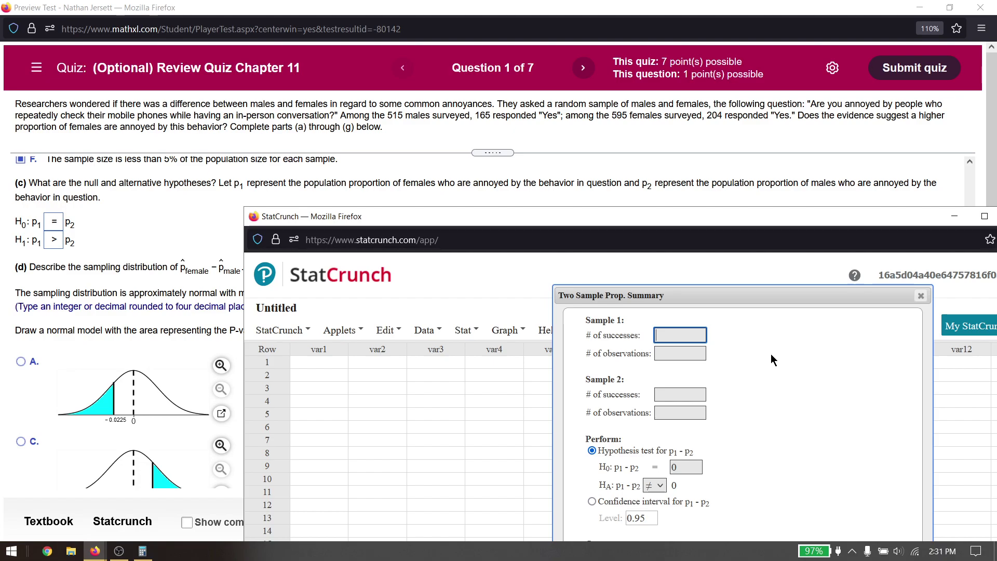
# Step: Enter sample 1 as 204 of 595 and sample 2 as 165 of 515
pyautogui.write('204')
pyautogui.press('Tab')
pyautogui.write('595')
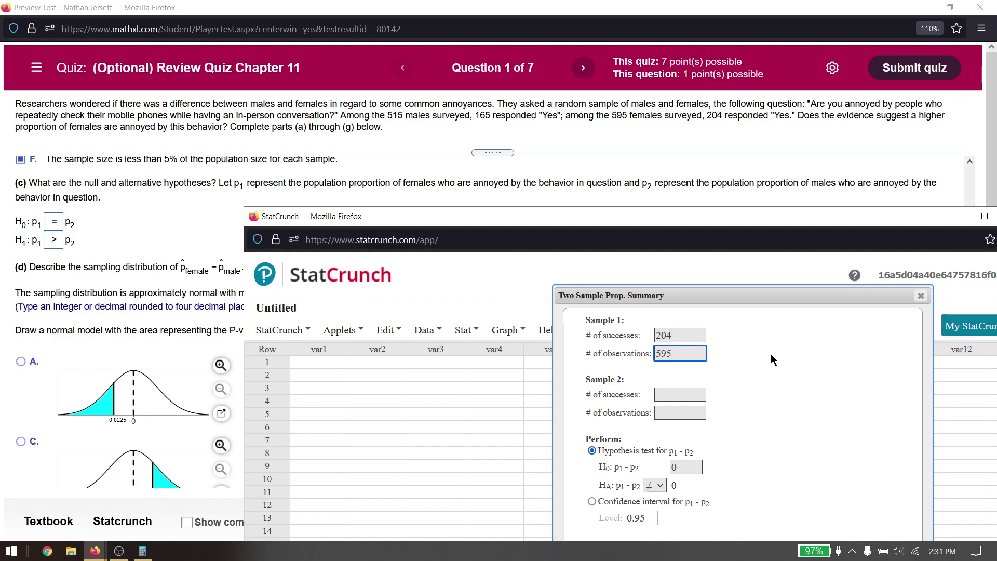
pyautogui.press('Tab')
pyautogui.write('165')
pyautogui.press('Tab')
pyautogui.write('515')
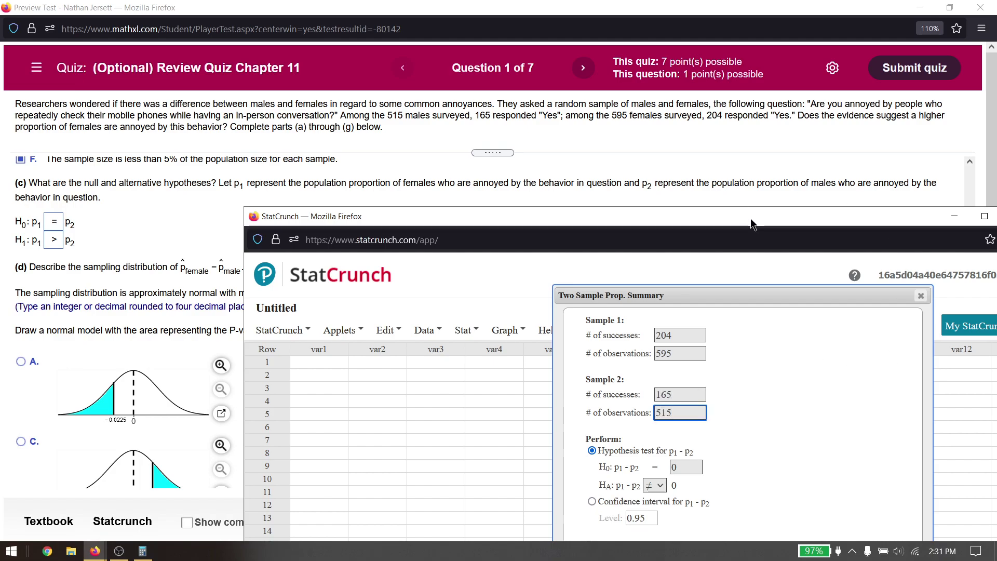
# Step: Set the alternative hypothesis to p1 − p2 > 0 and compute the test results
pyautogui.moveTo(746, 232); pyautogui.dragTo(690, 7)
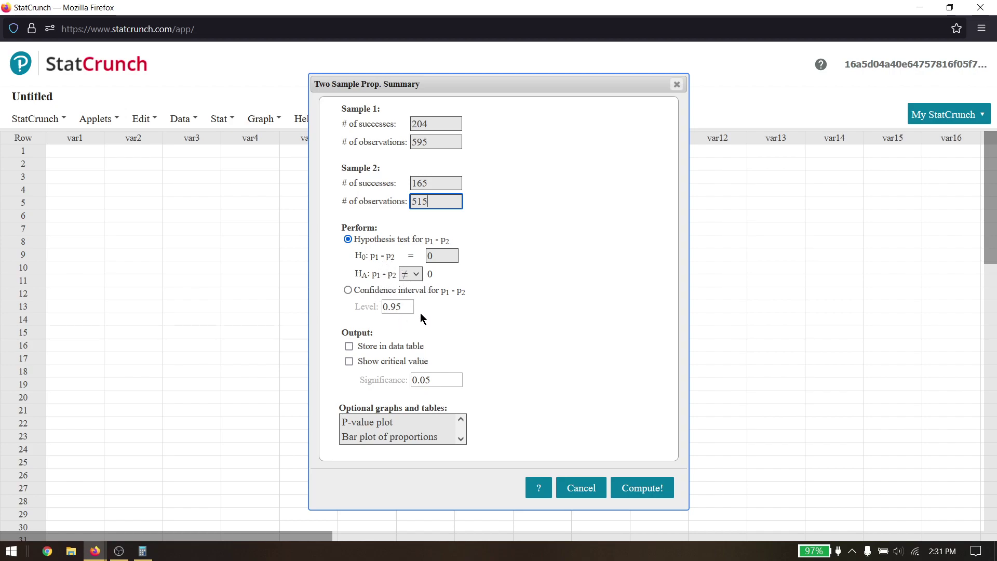
pyautogui.press('super+Down')
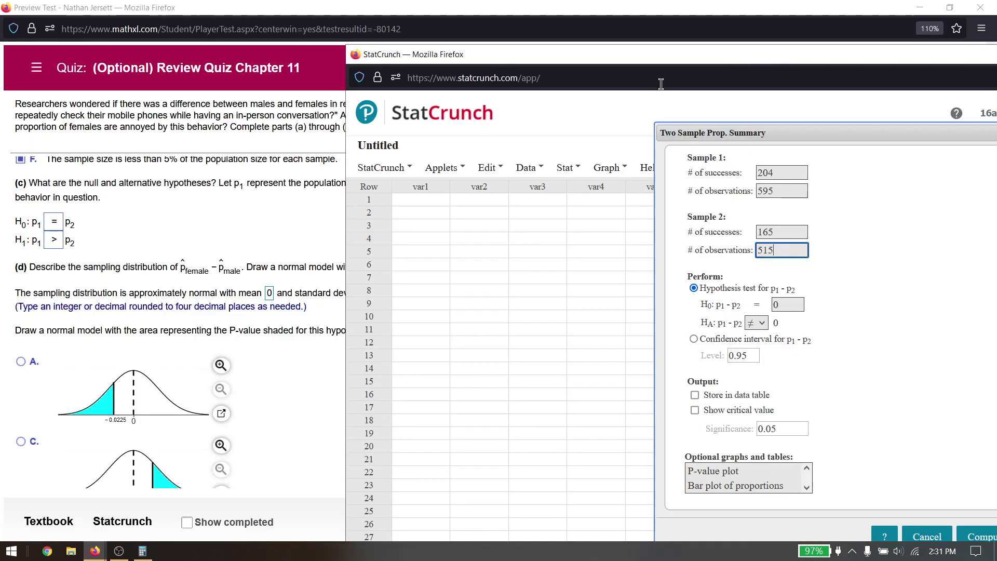
pyautogui.scroll(-2, 327, 260)
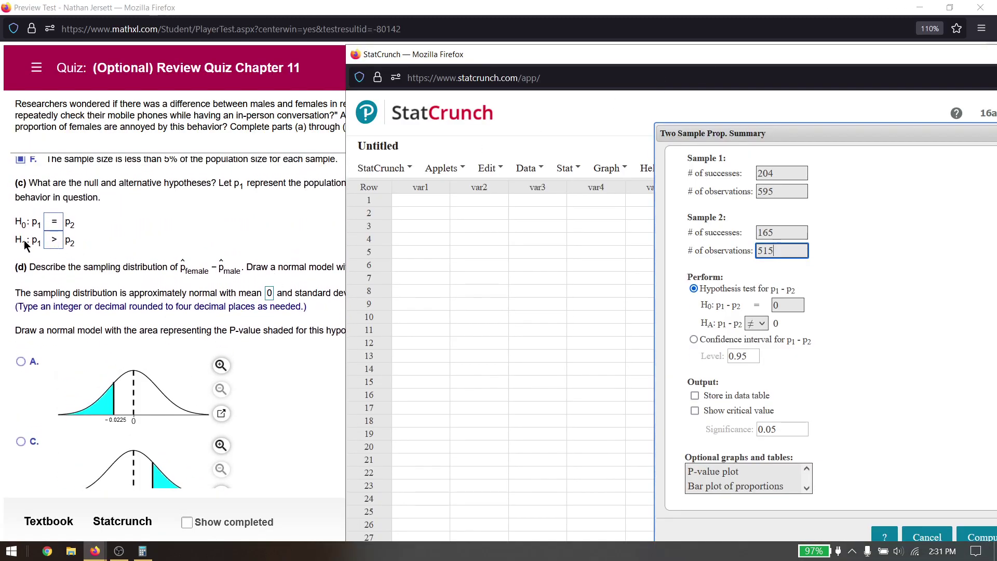
pyautogui.click(51, 238)
pyautogui.click(756, 323)
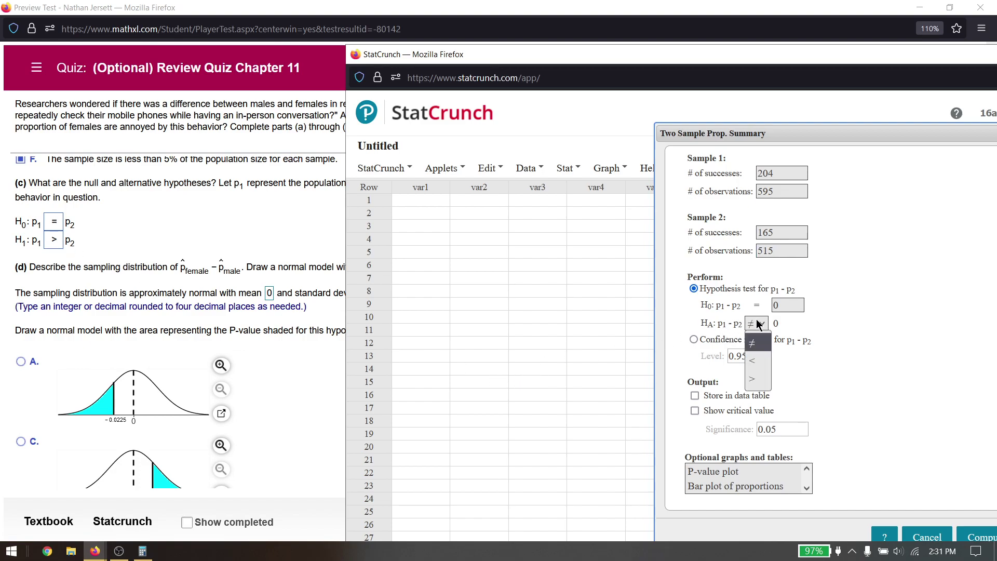
pyautogui.click(759, 372)
pyautogui.moveTo(786, 135); pyautogui.dragTo(547, 113)
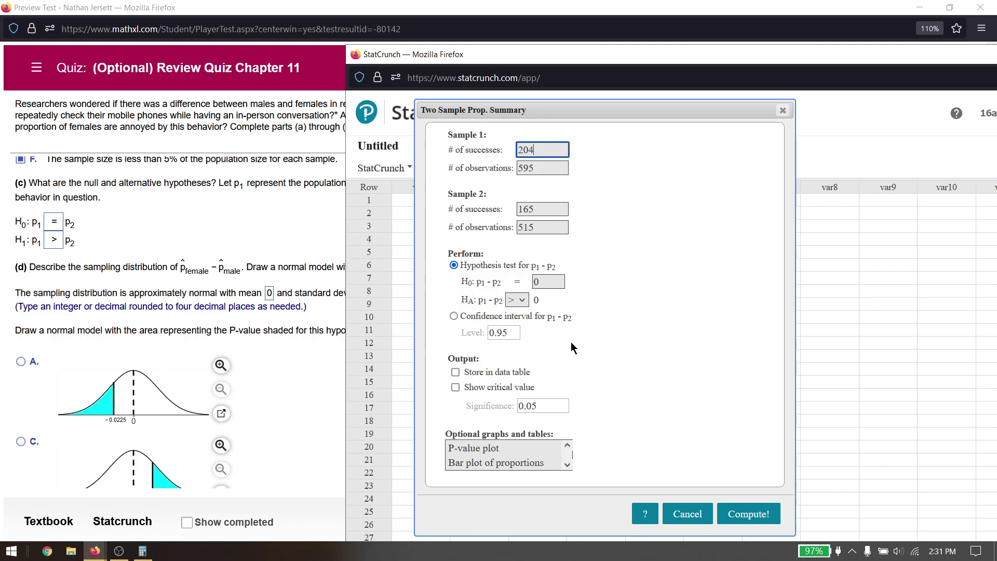
pyautogui.click(746, 514)
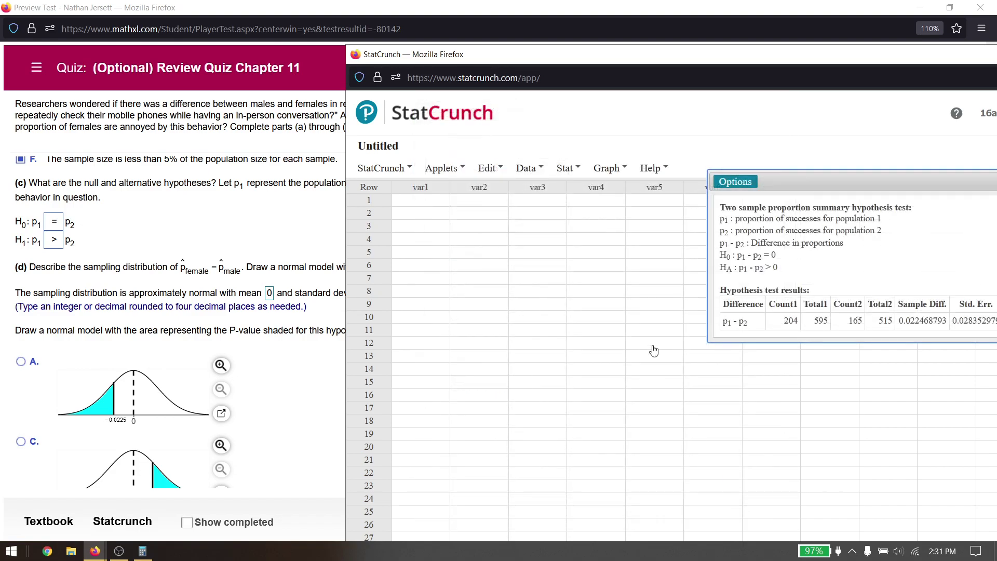
# Step: Arrange the StatCrunch results beside the quiz so the standard error, Z-Stat and P-value show
pyautogui.moveTo(824, 171); pyautogui.dragTo(553, 150)
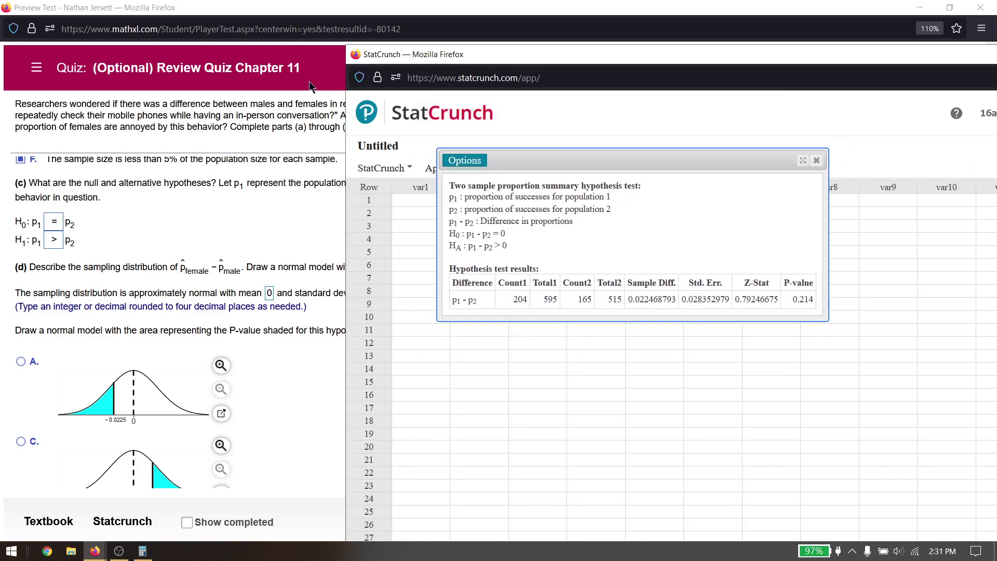
pyautogui.moveTo(340, 84); pyautogui.dragTo(583, 79)
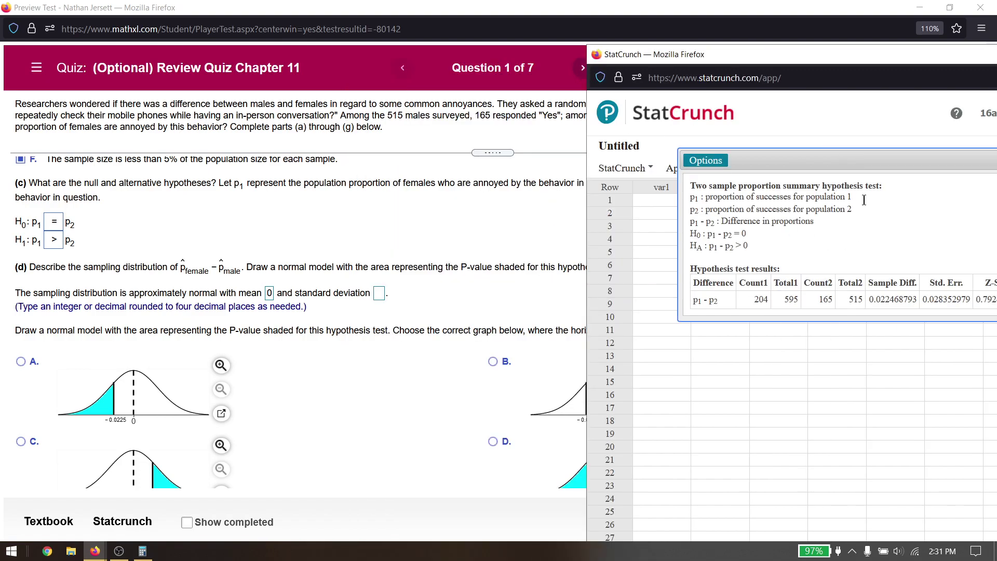
pyautogui.moveTo(862, 161); pyautogui.dragTo(781, 158)
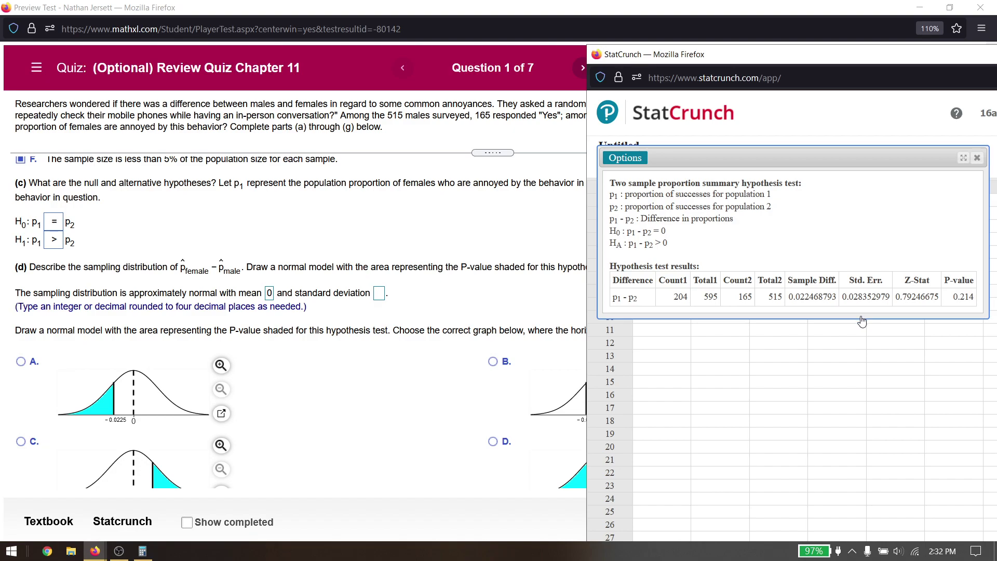
# Step: Enter 0.0284 as part (d)'s standard deviation, then scroll down the question
pyautogui.click(379, 294)
pyautogui.write('0.0284')
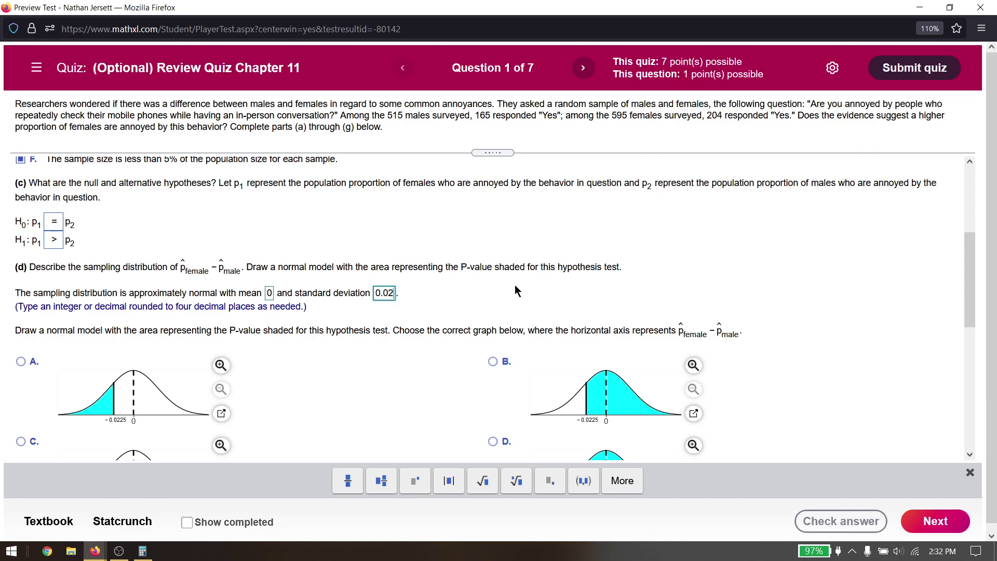
pyautogui.click(515, 291)
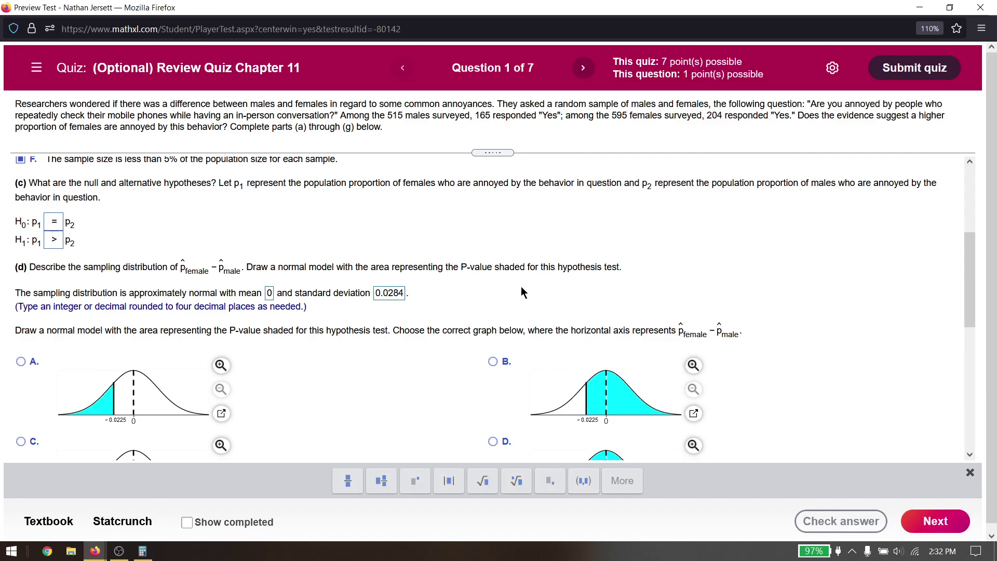
pyautogui.scroll(-2, 521, 292)
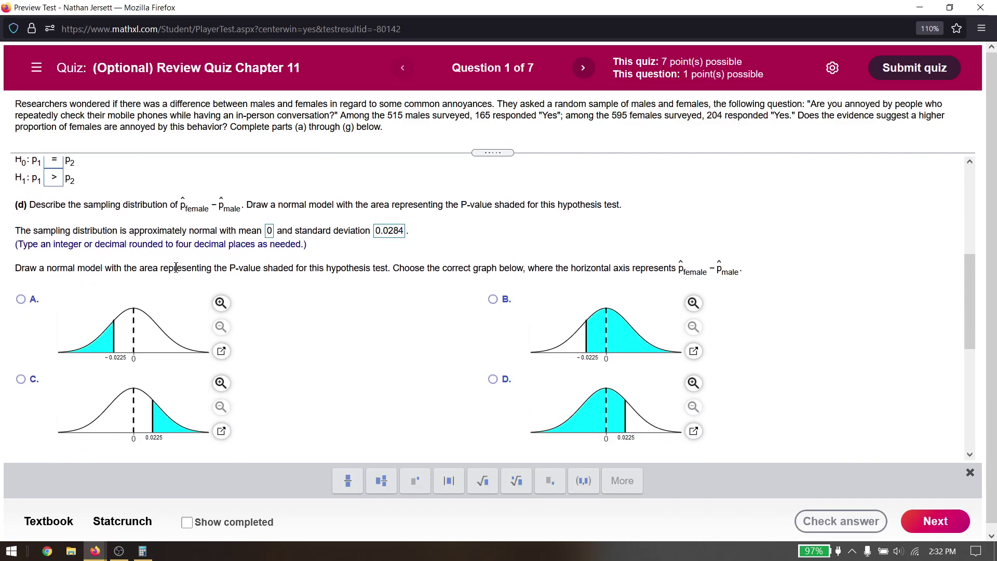
pyautogui.scroll(-1, 435, 319)
pyautogui.scroll(-2, 435, 319)
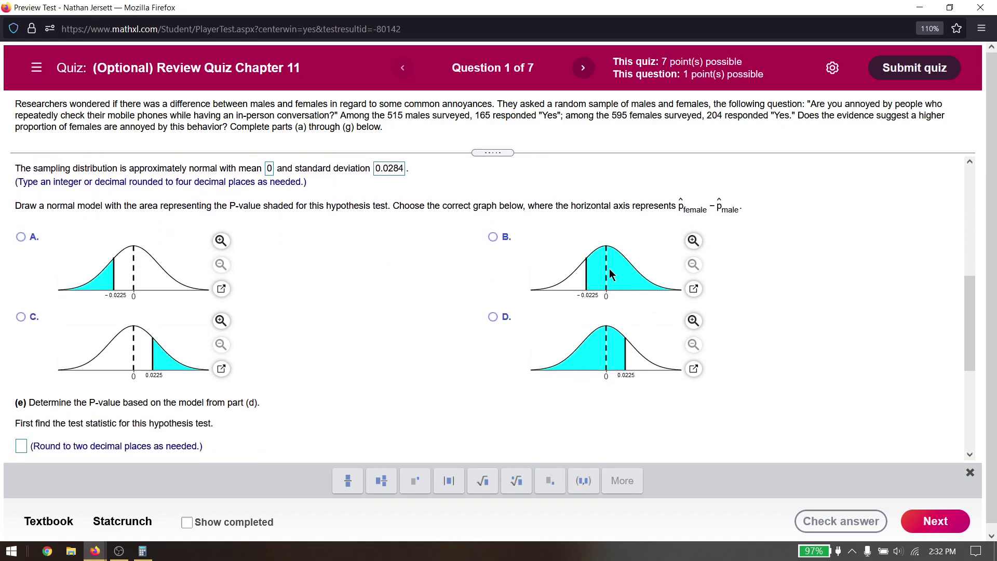